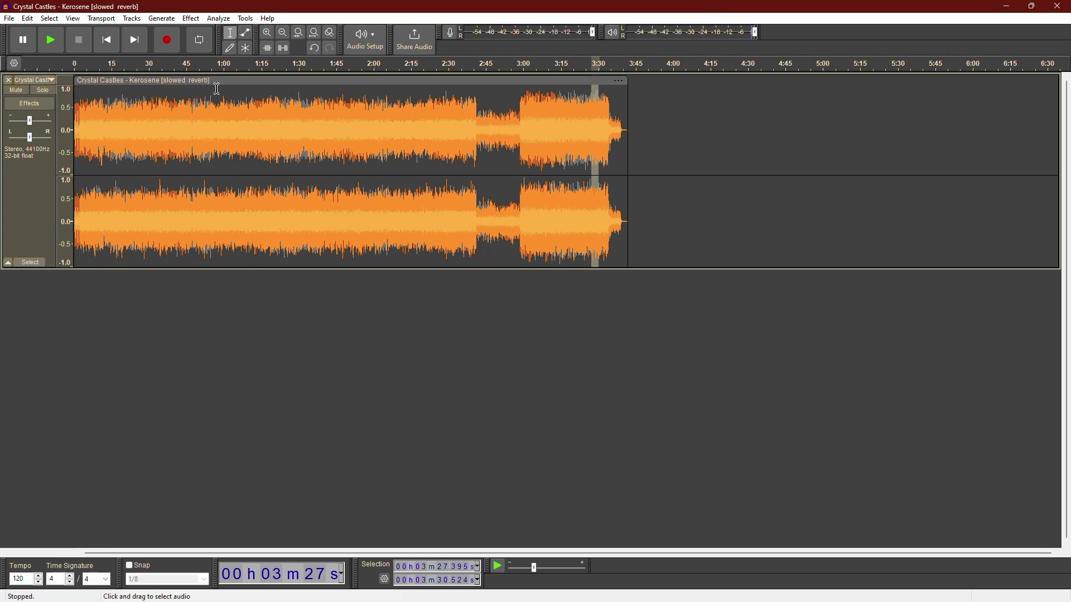
# Select a short span near 3:27–3:30 and enable looping via Transport > Looping
pyautogui.moveTo(230, 84)
pyautogui.mouseDown()
pyautogui.moveTo(298, 87)
pyautogui.moveTo(268, 87)
pyautogui.mouseUp()
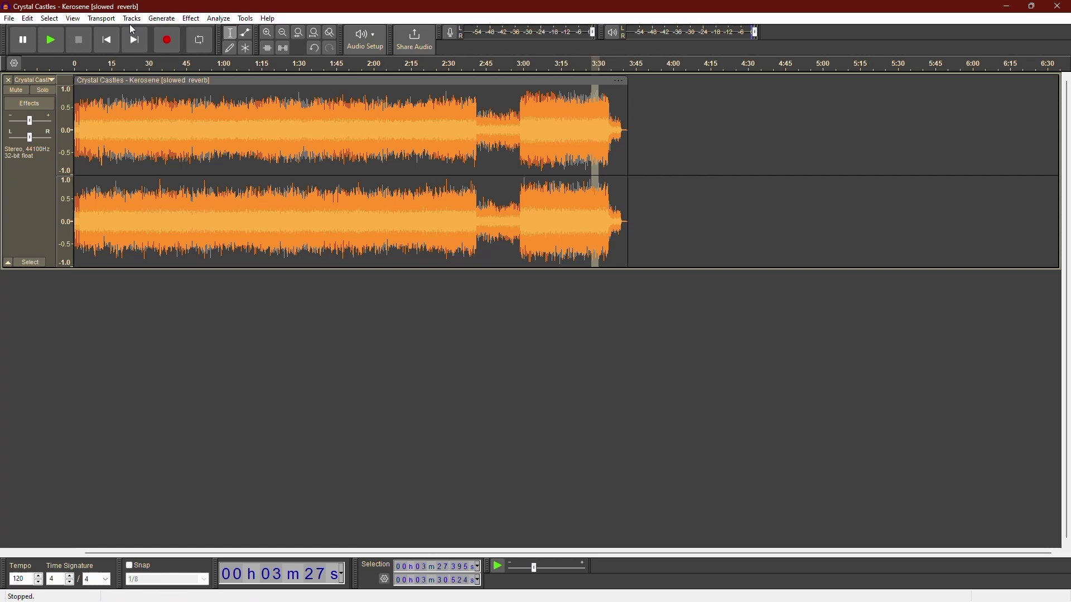
pyautogui.click(102, 19)
pyautogui.moveTo(117, 86)
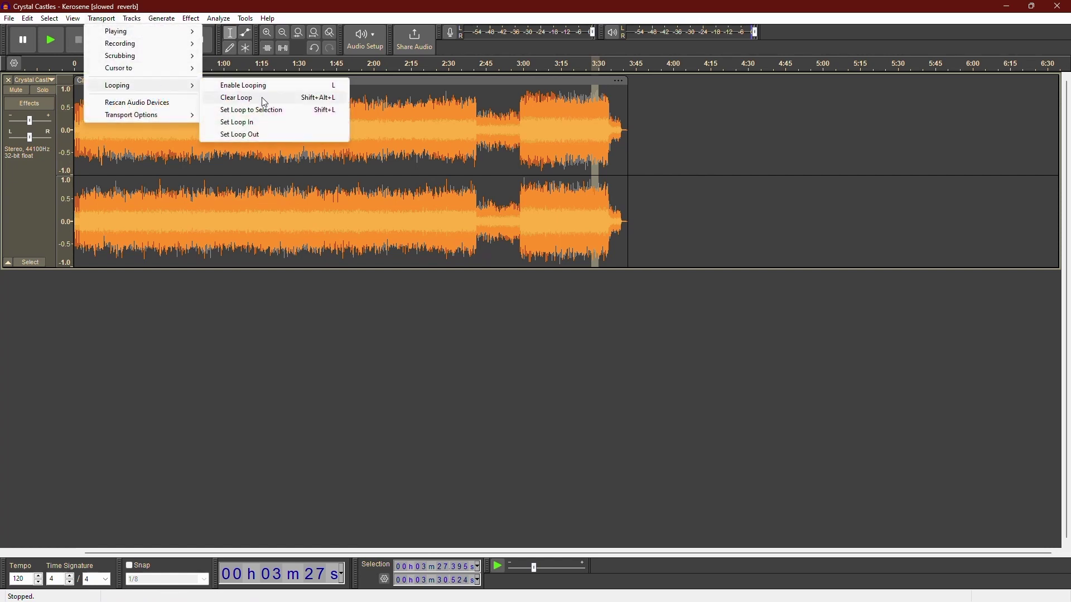
pyautogui.click(243, 84)
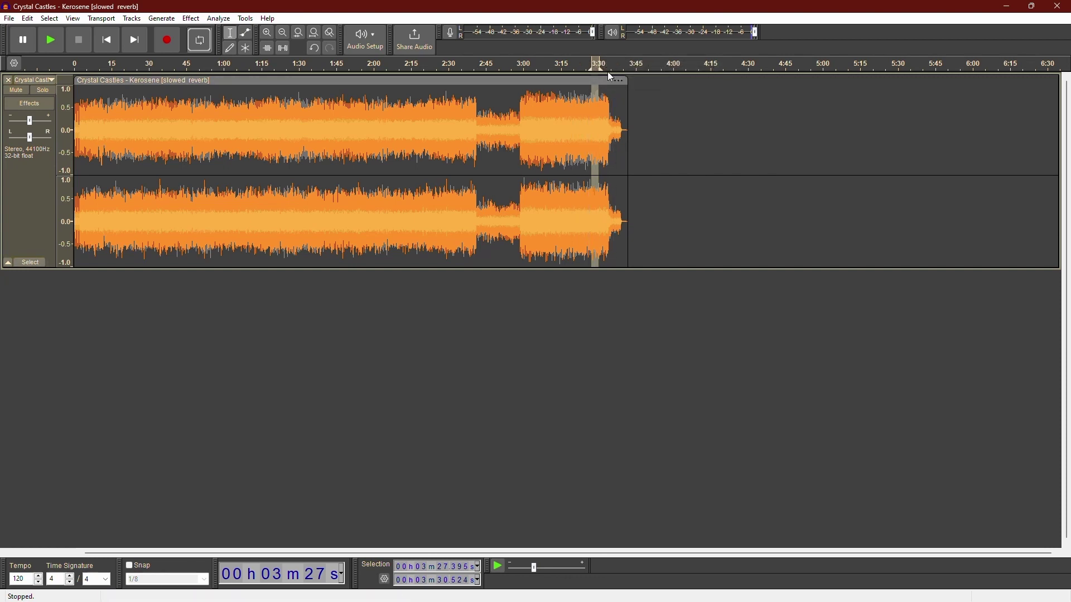
# Loop the 3:27–3:30 region with Play, then halt it with Stop
pyautogui.click(598, 63)
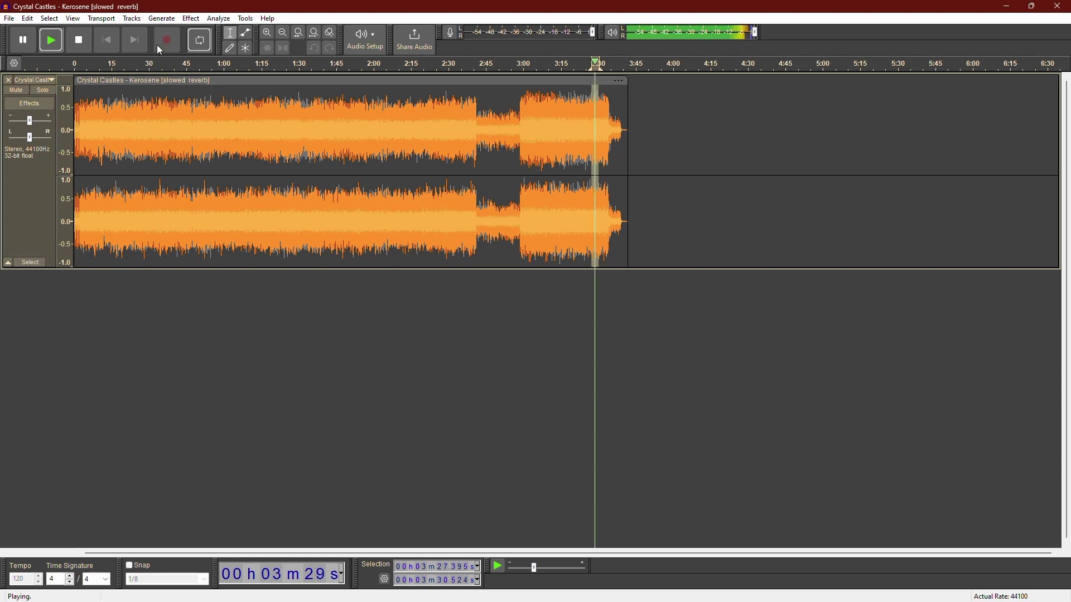
pyautogui.click(78, 40)
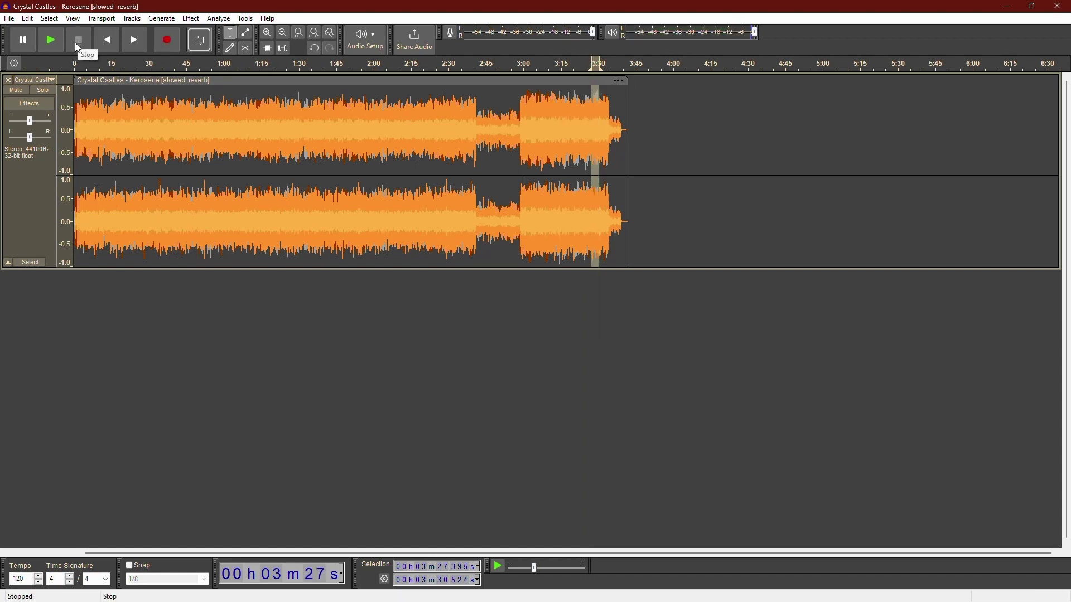